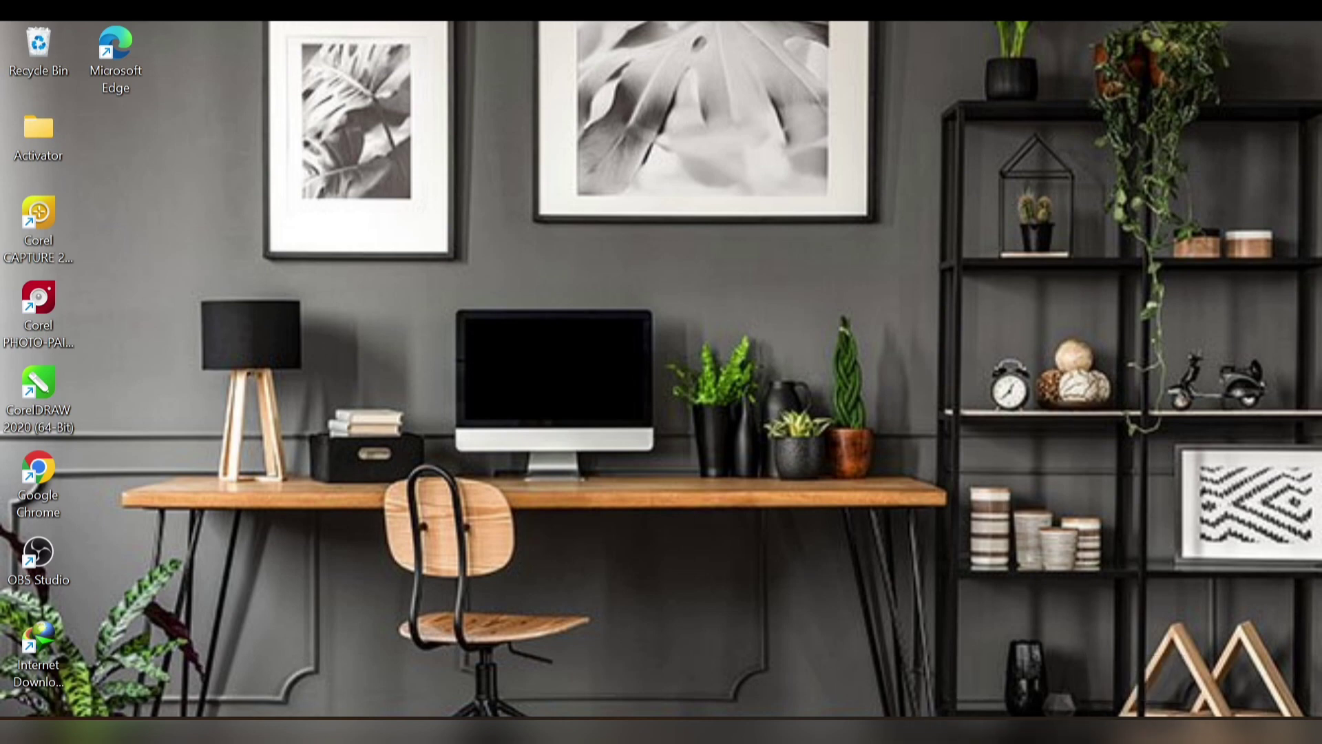
Open Google Chrome in a maximized window and go to dafont.com.
mouse_move(905, 713)
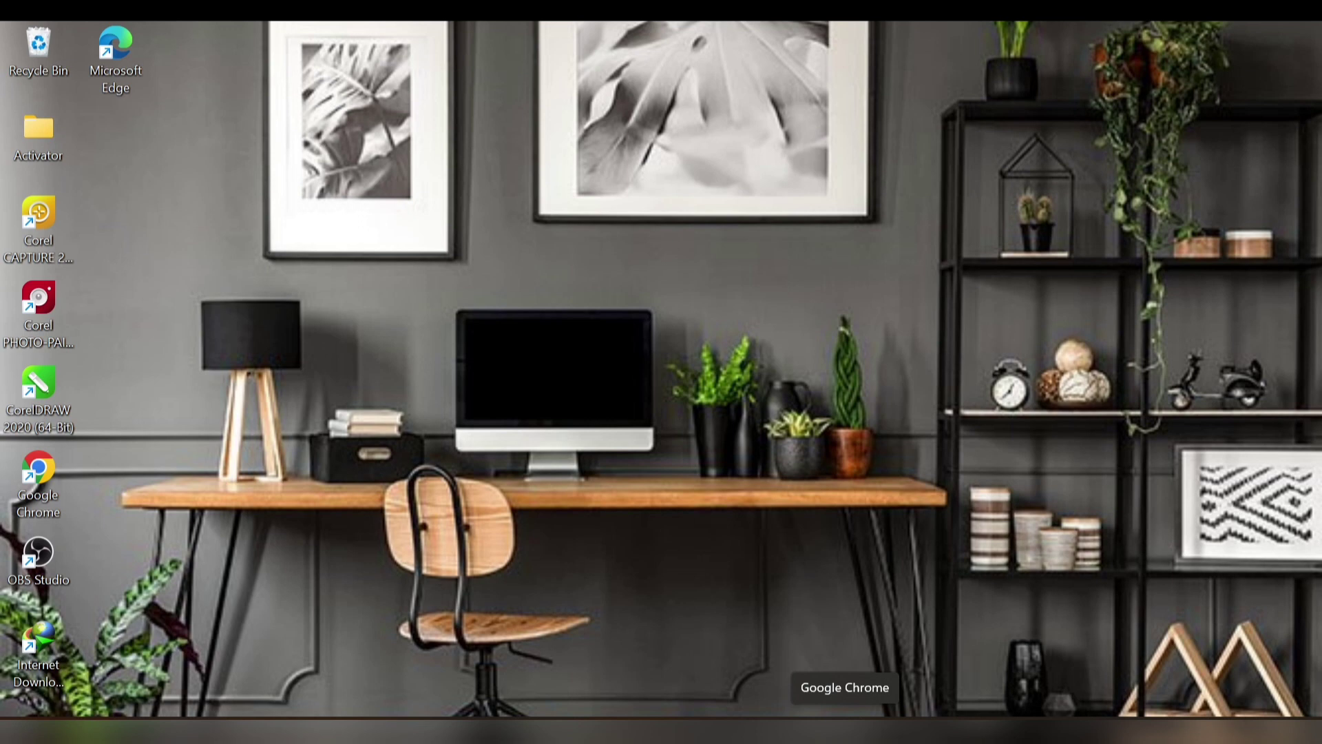
click(845, 730)
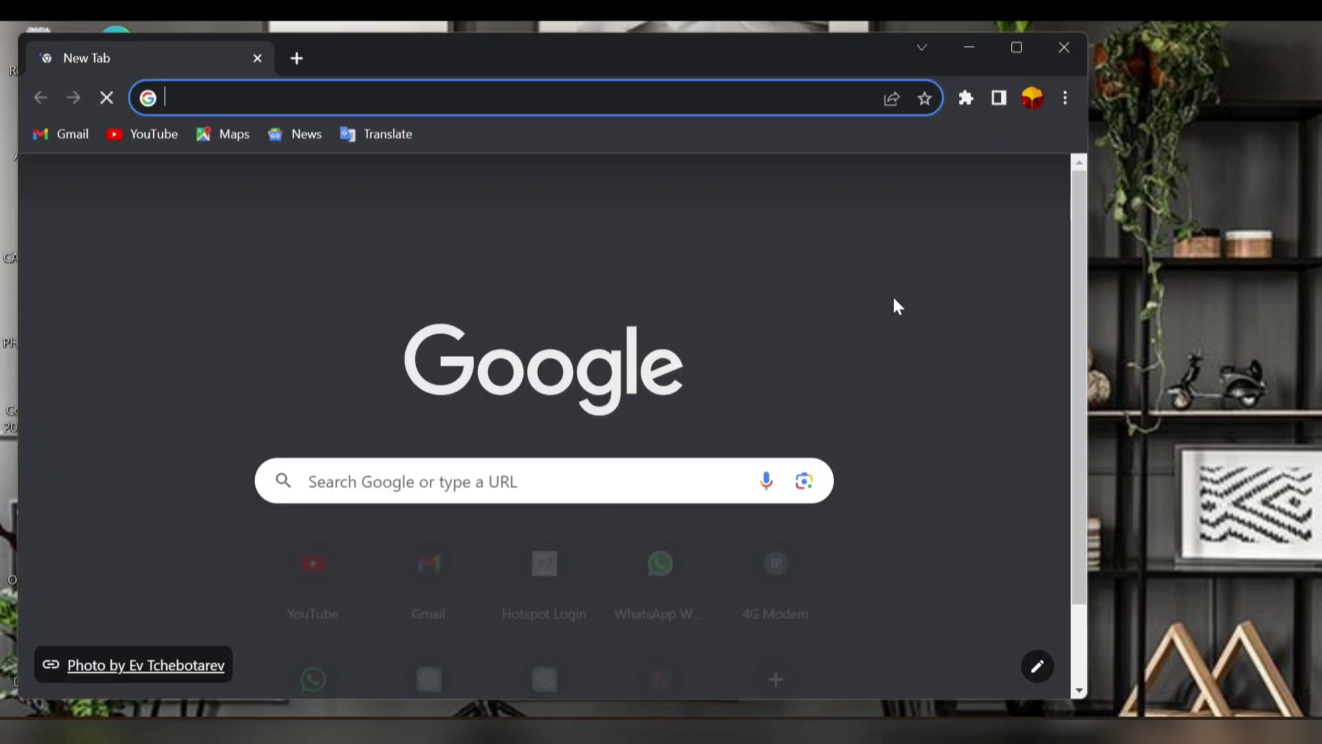
click(1015, 46)
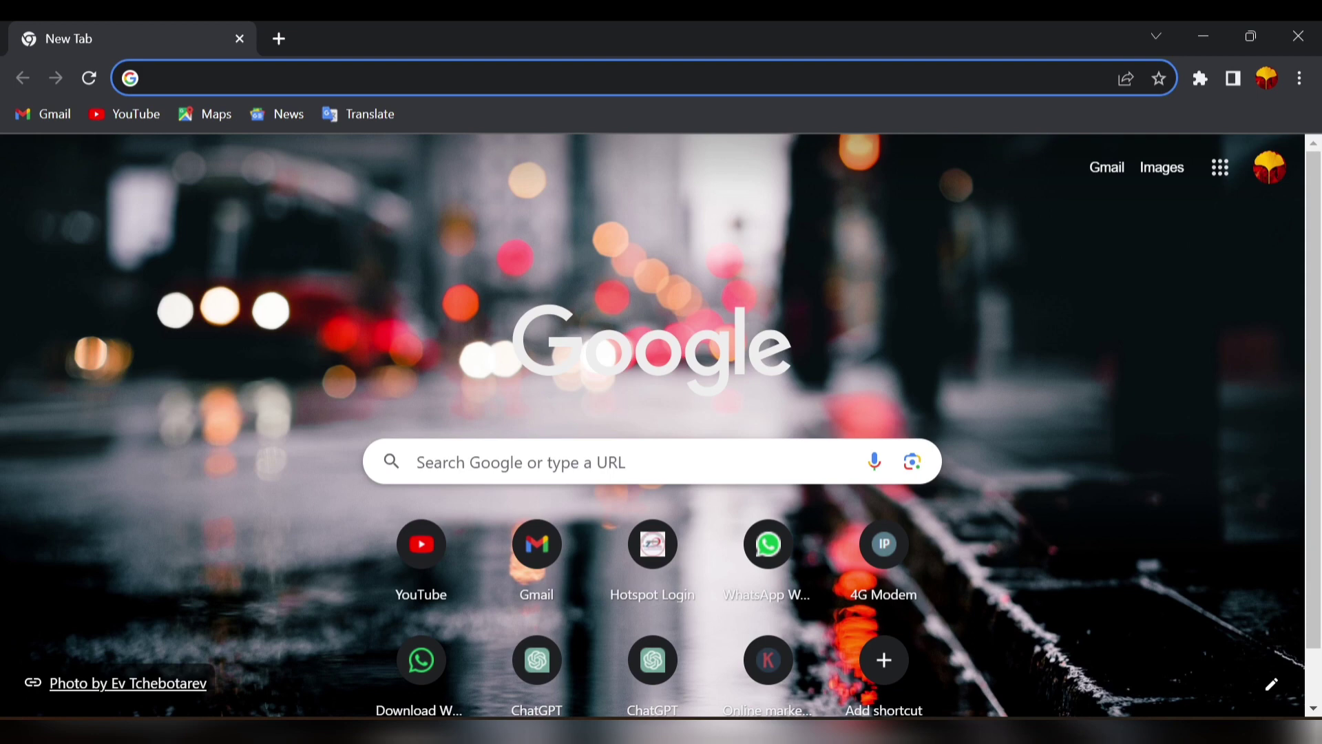
text(daf)
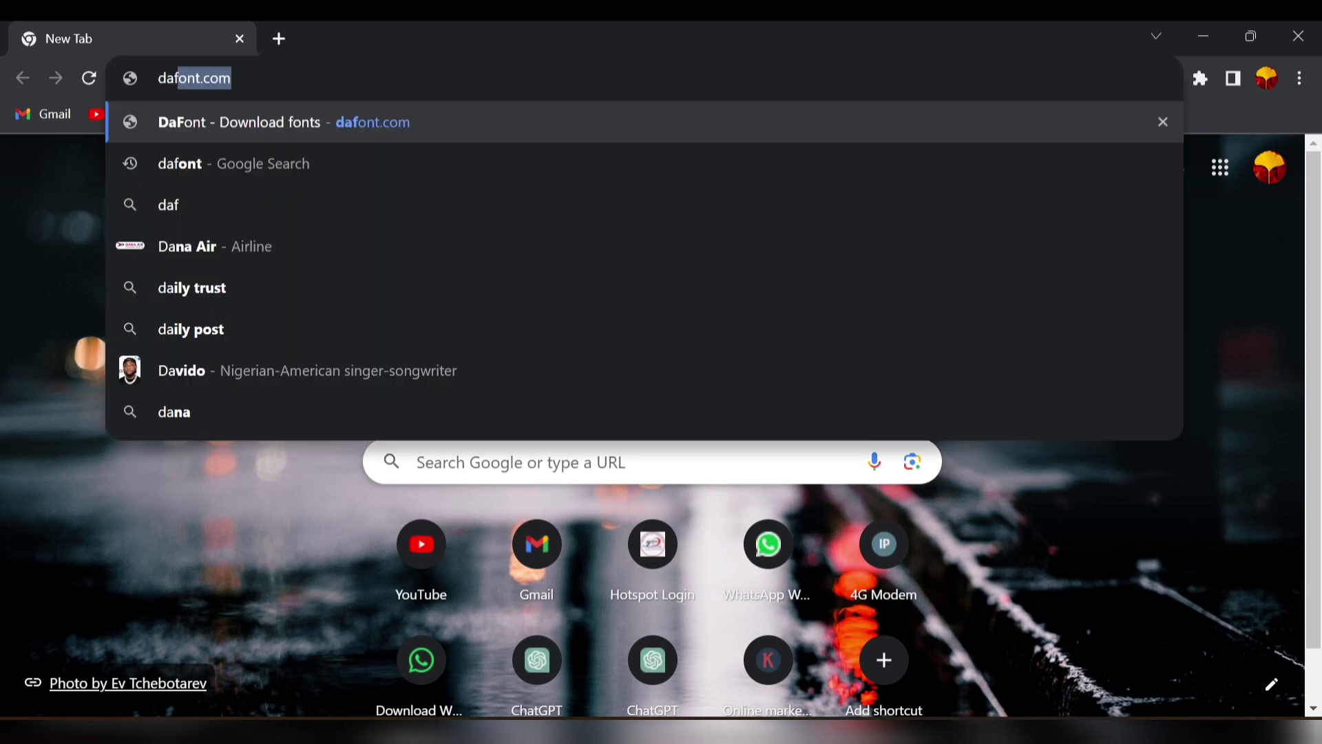
text(ont)
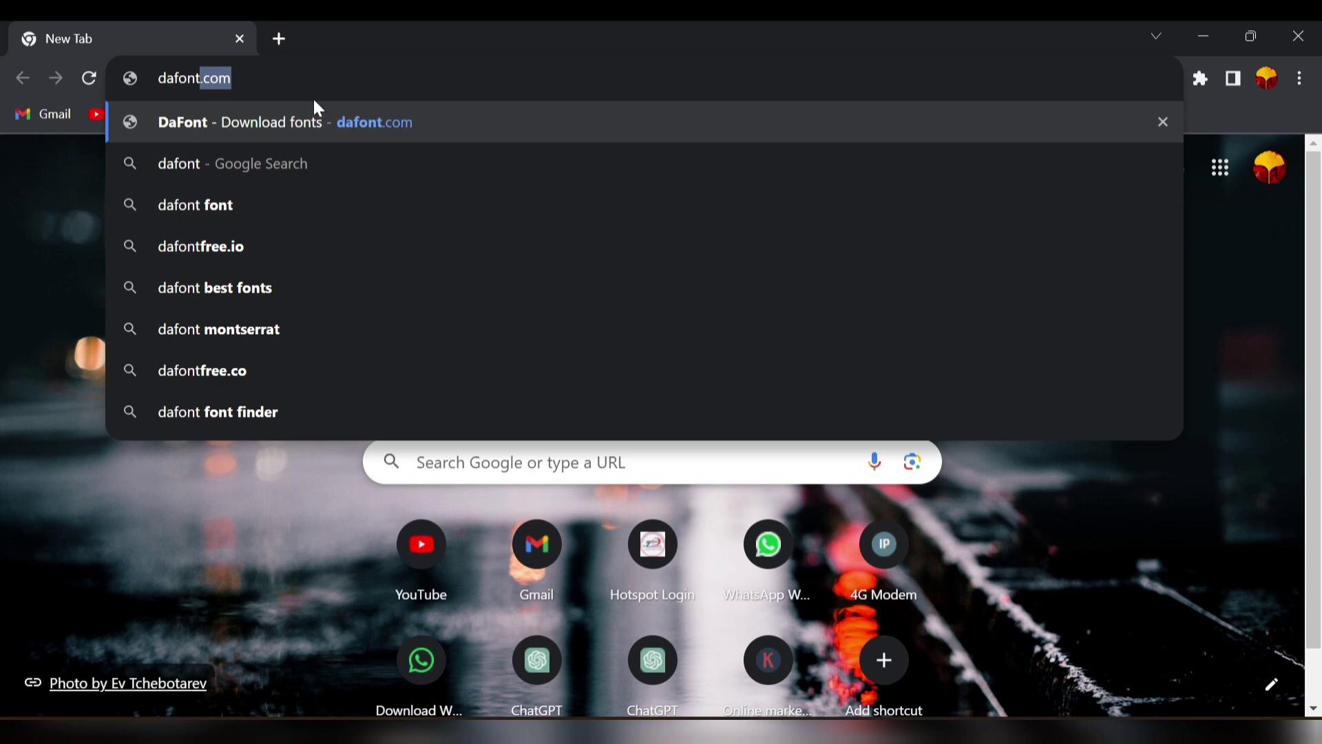
key(Return)
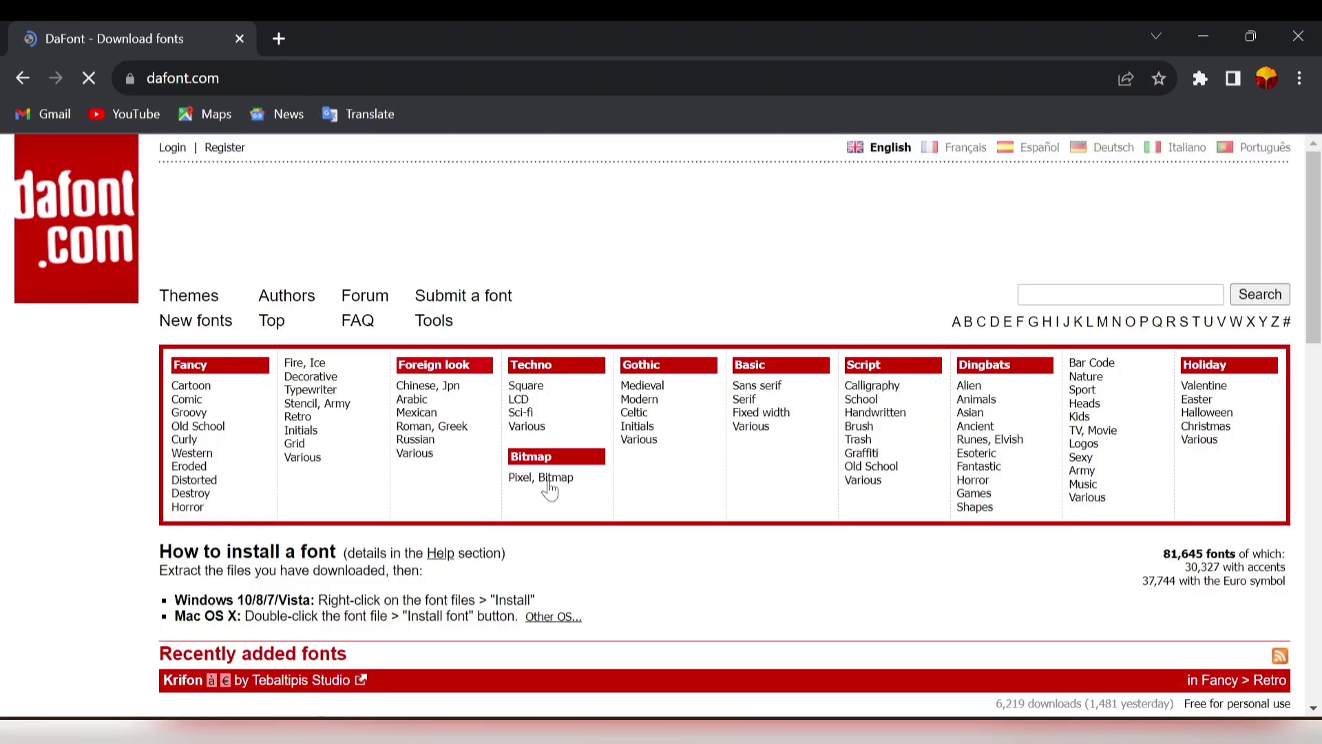
Browse the recently added fonts on the home page and download the Perfect Beloved font.
scroll(704, 489, down, 3)
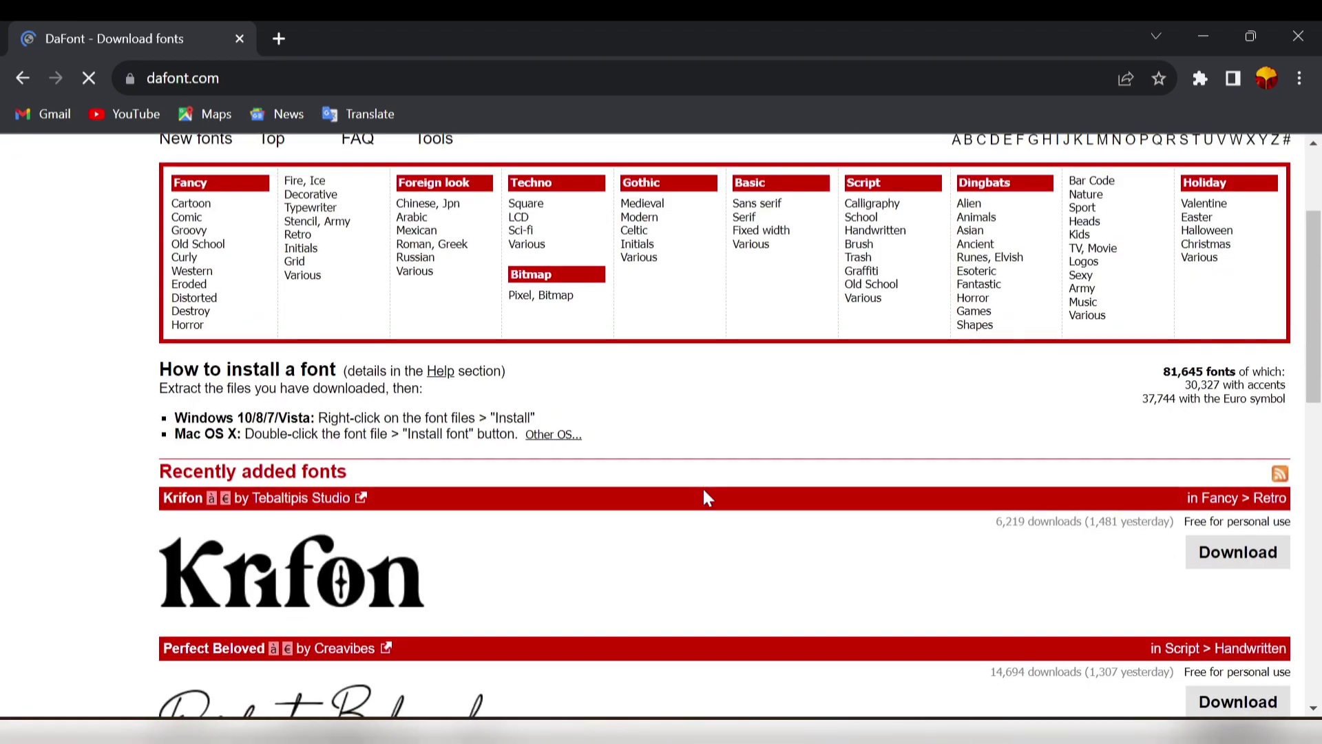
scroll(703, 489, down, 12)
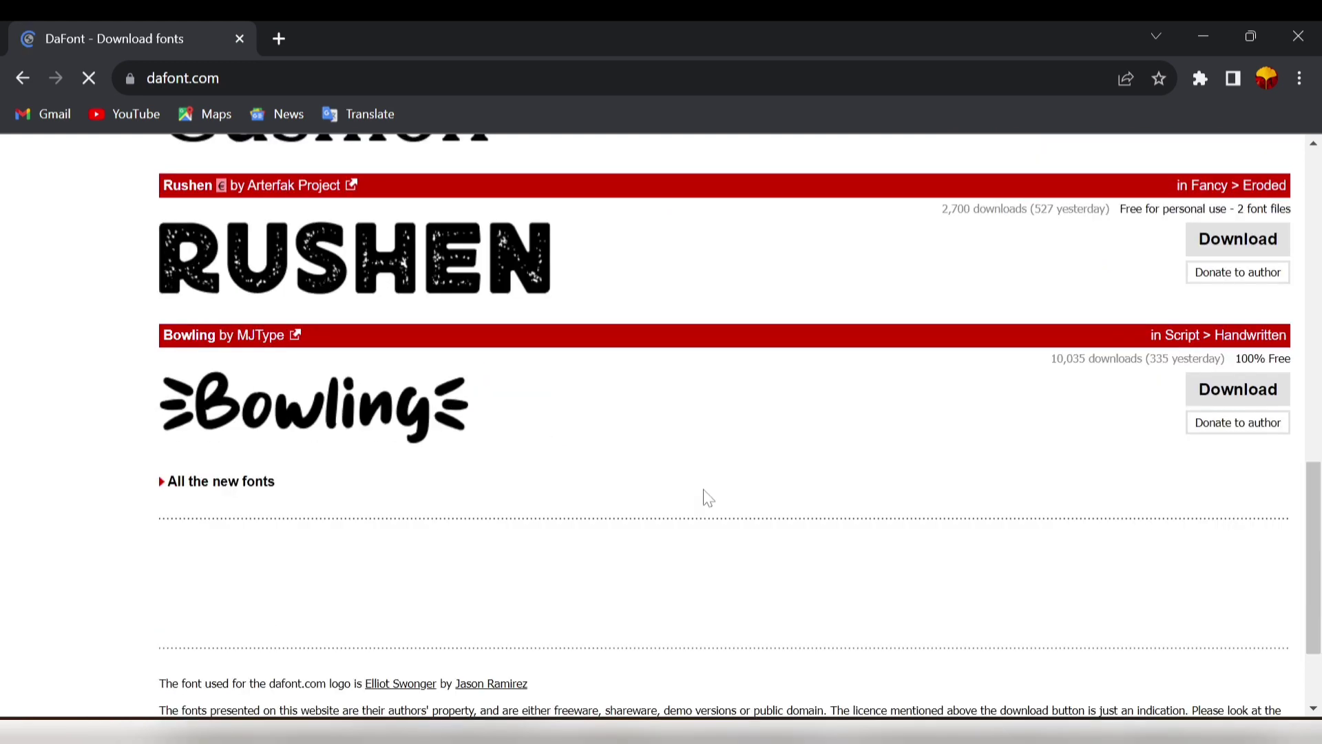
scroll(706, 496, up, 13)
scroll(706, 496, up, 2)
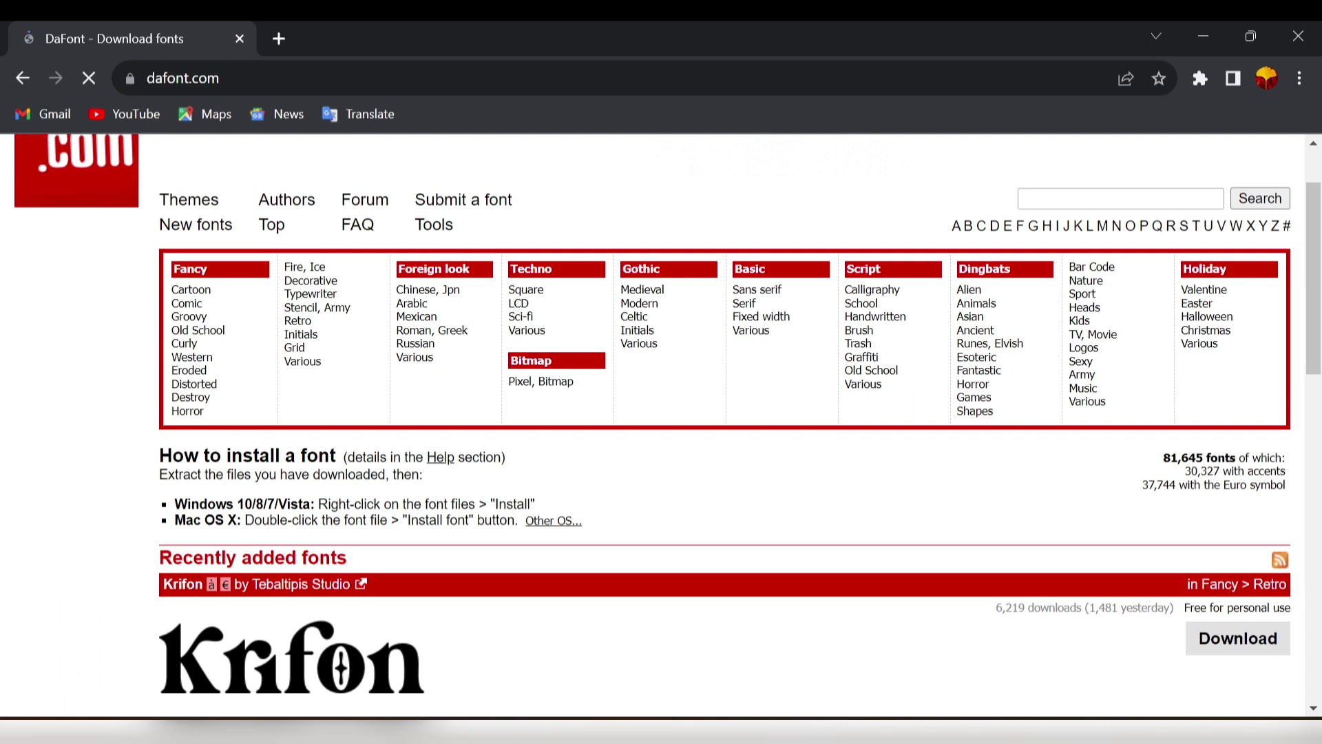
scroll(1086, 392, down, 6)
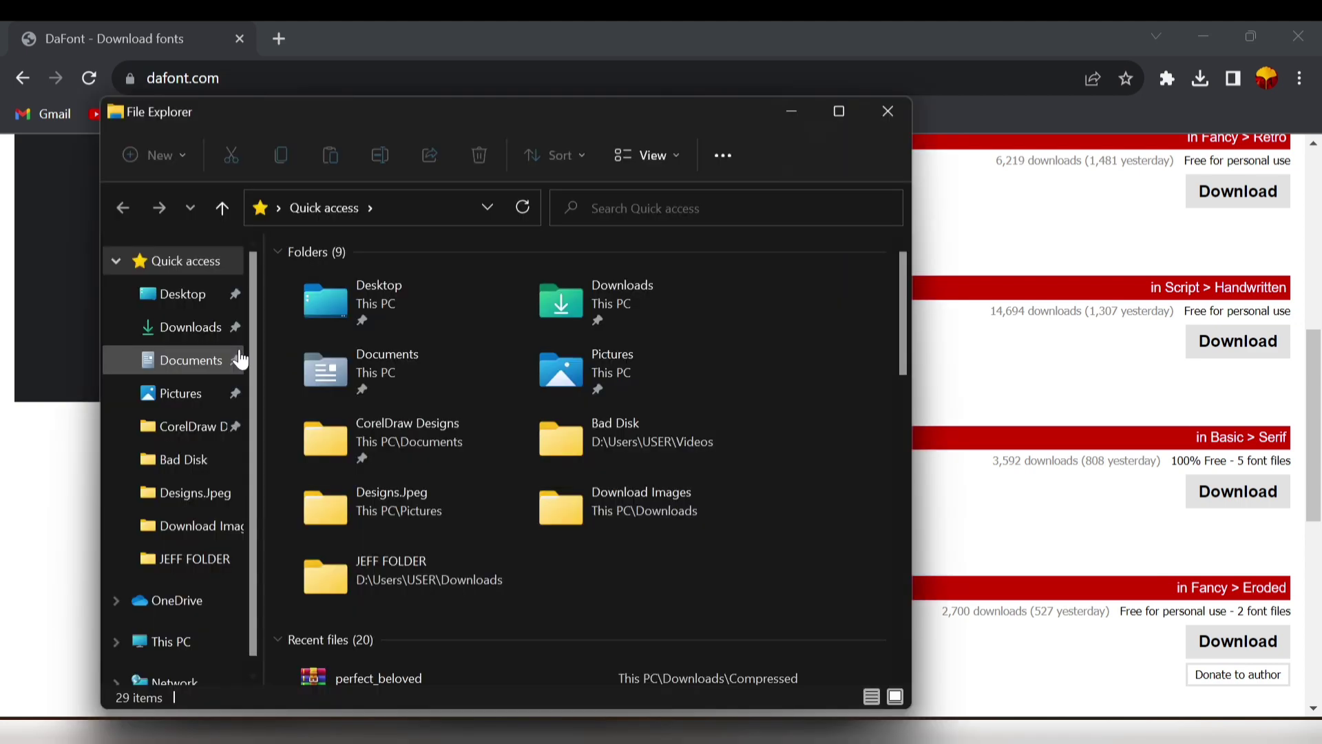
Open the Compressed folder in Downloads and extract the perfect_beloved archive with WinRAR into its default perfect_beloved folder.
click(203, 332)
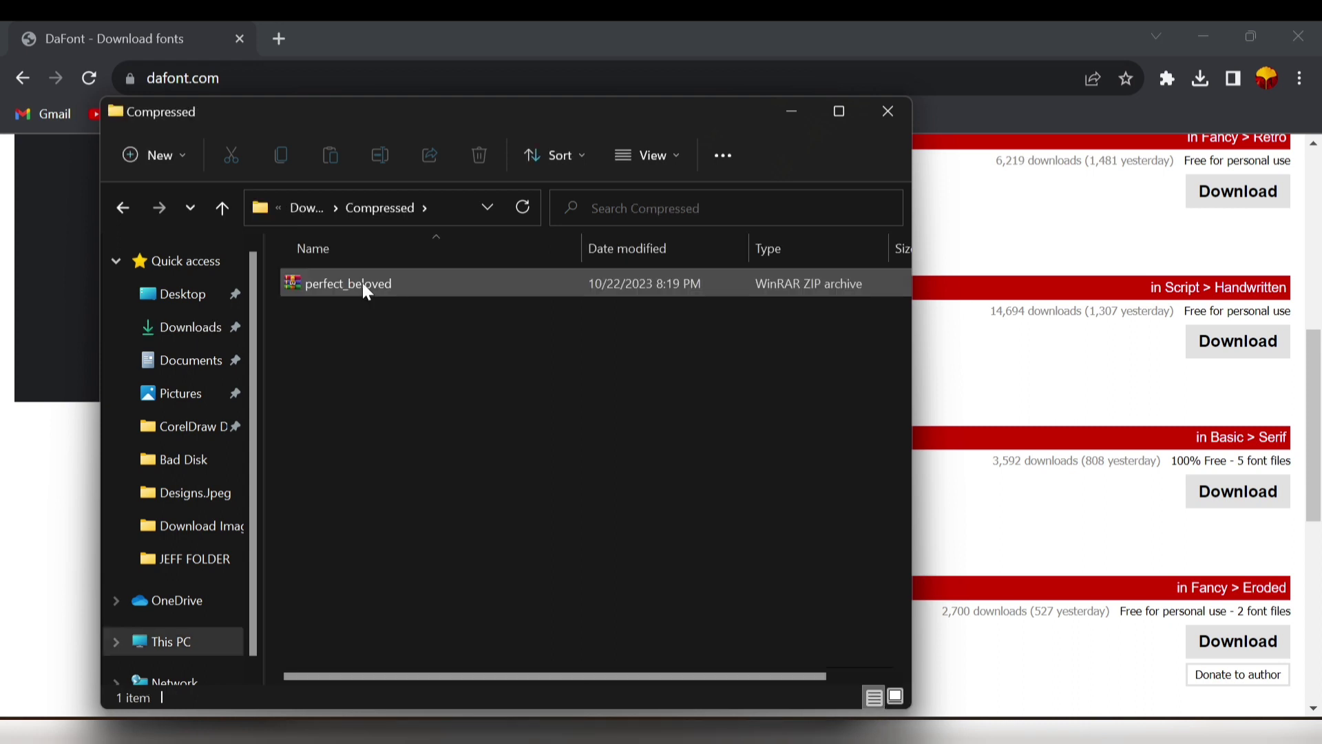
click(362, 282)
right_click(362, 283)
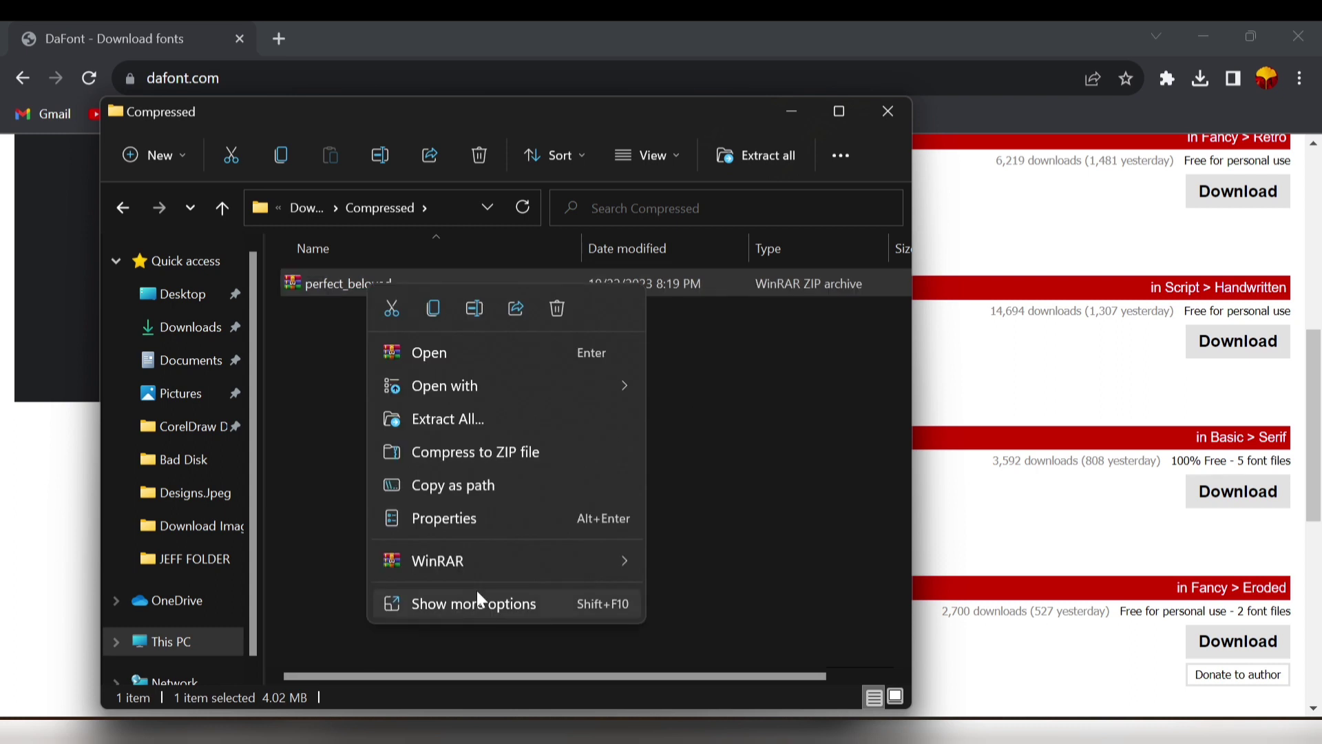
mouse_move(618, 564)
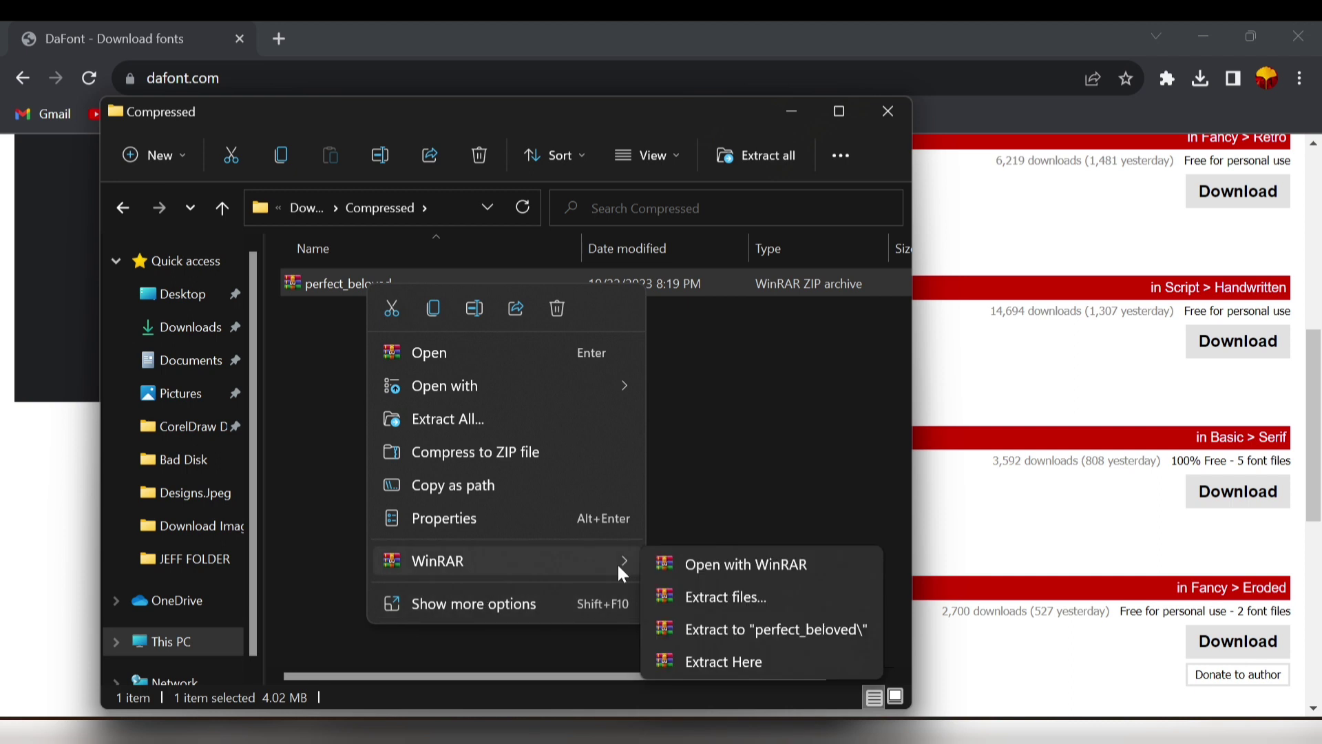
click(702, 582)
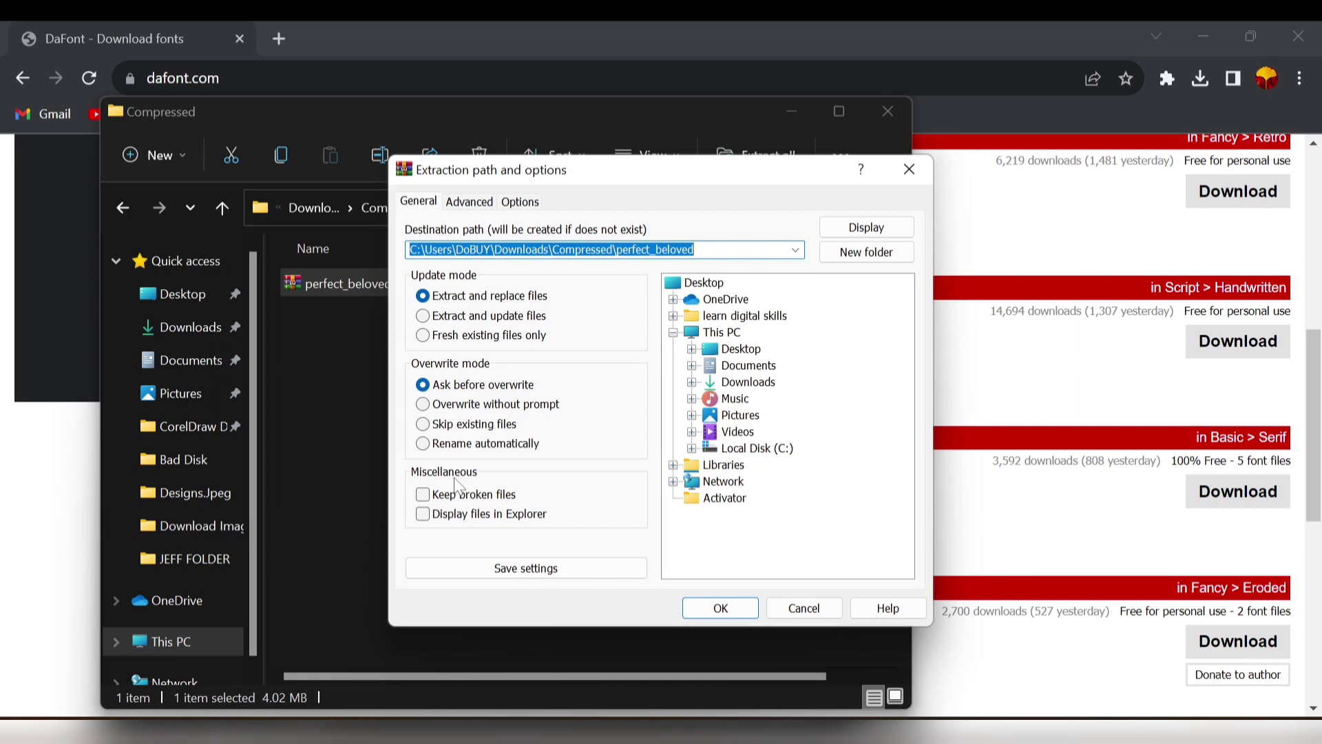
key(Return)
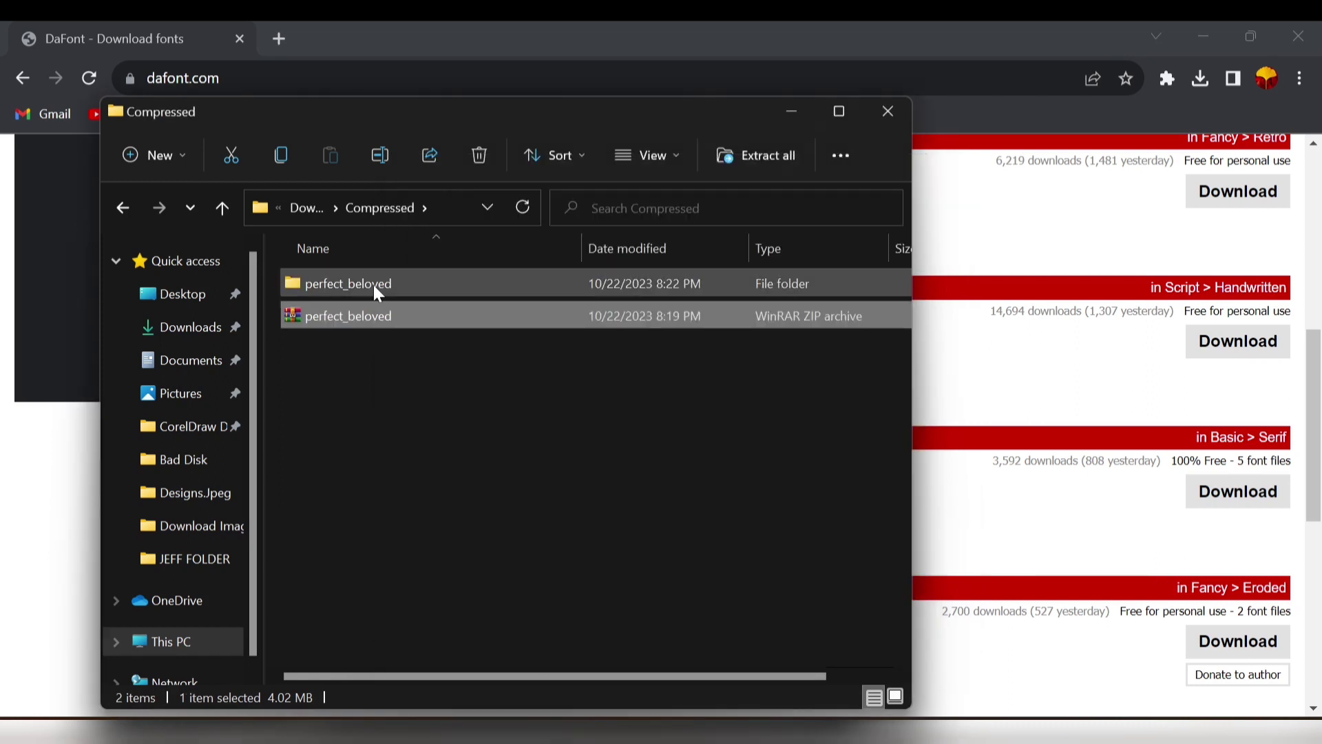
Open the Perfect Beloved OpenType file in the extracted perfect_beloved folder and install the font.
click(374, 284)
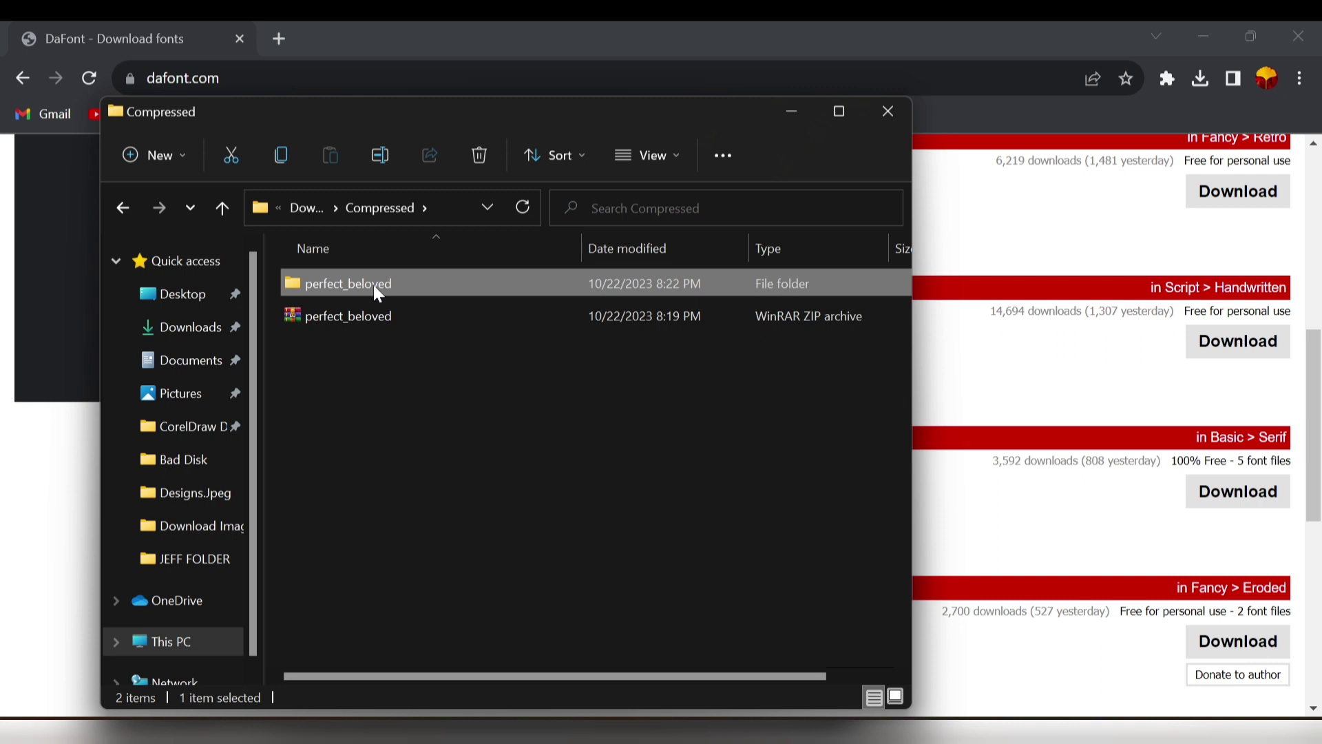
double_click(373, 284)
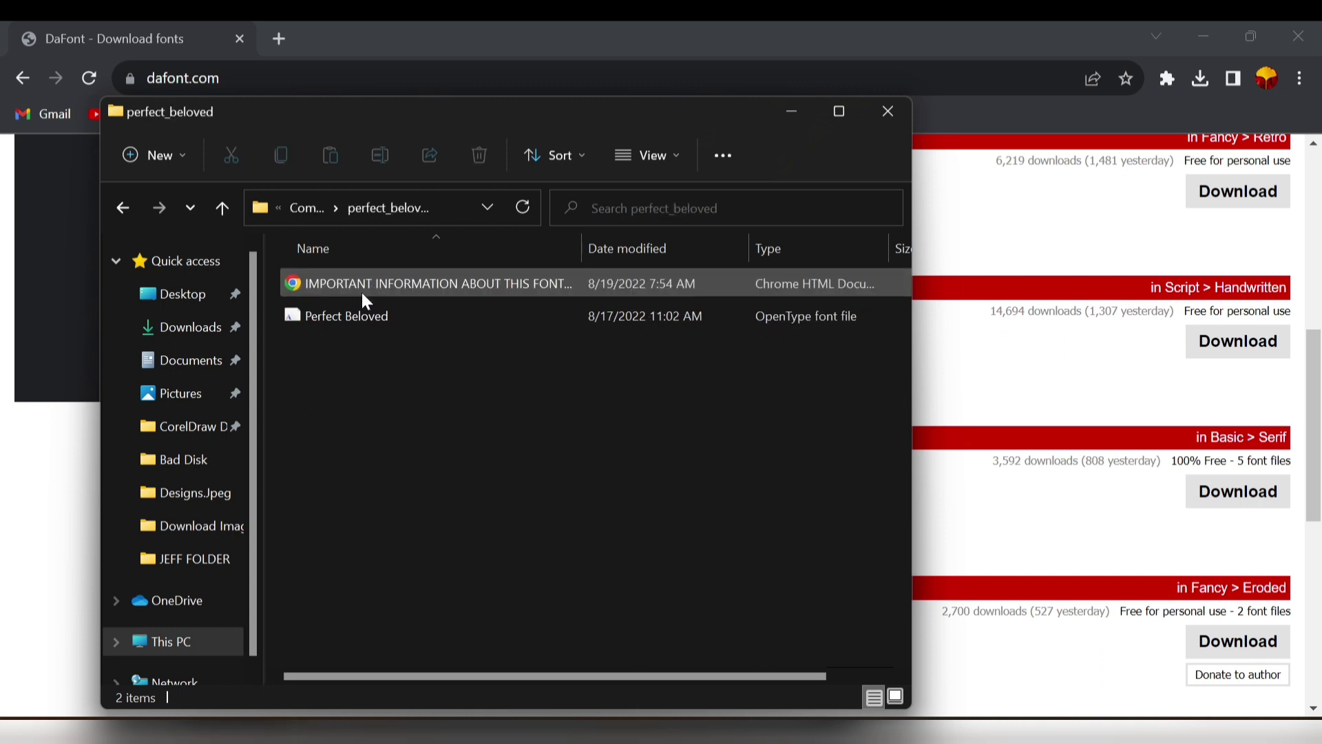
double_click(415, 312)
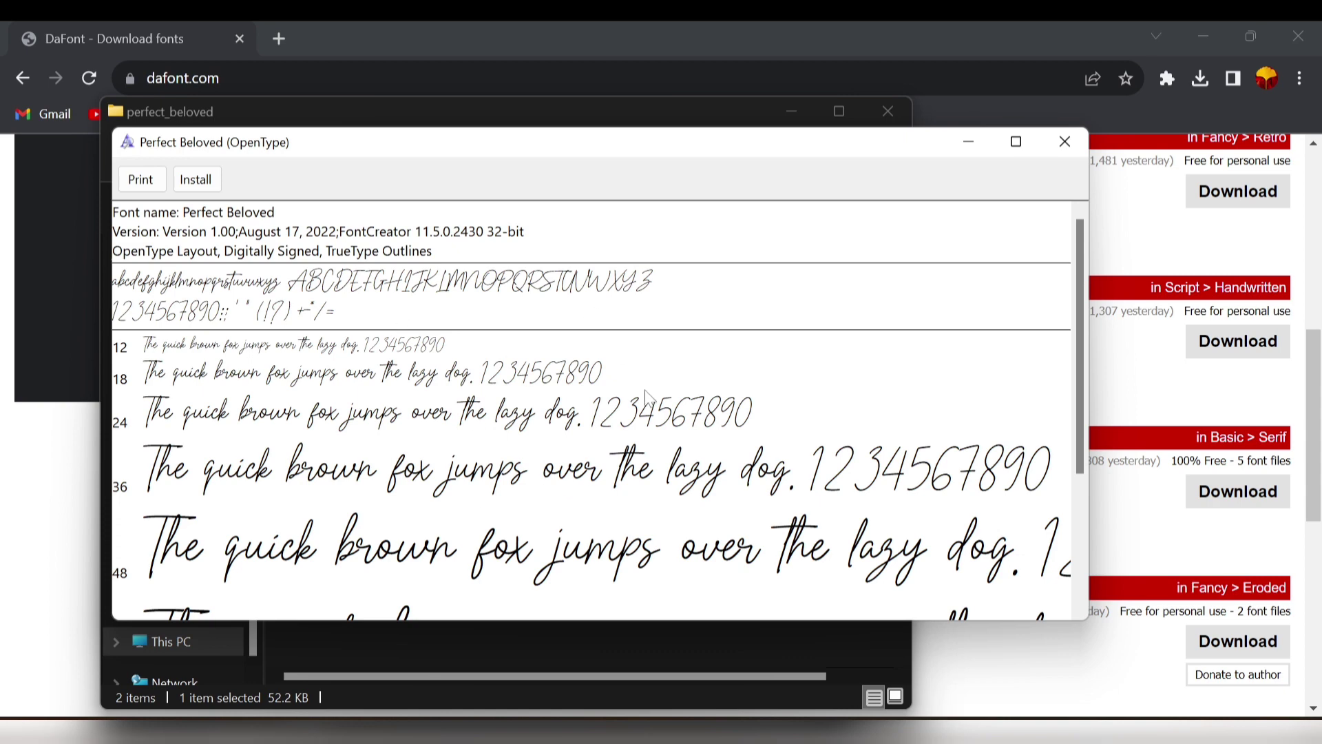
click(192, 180)
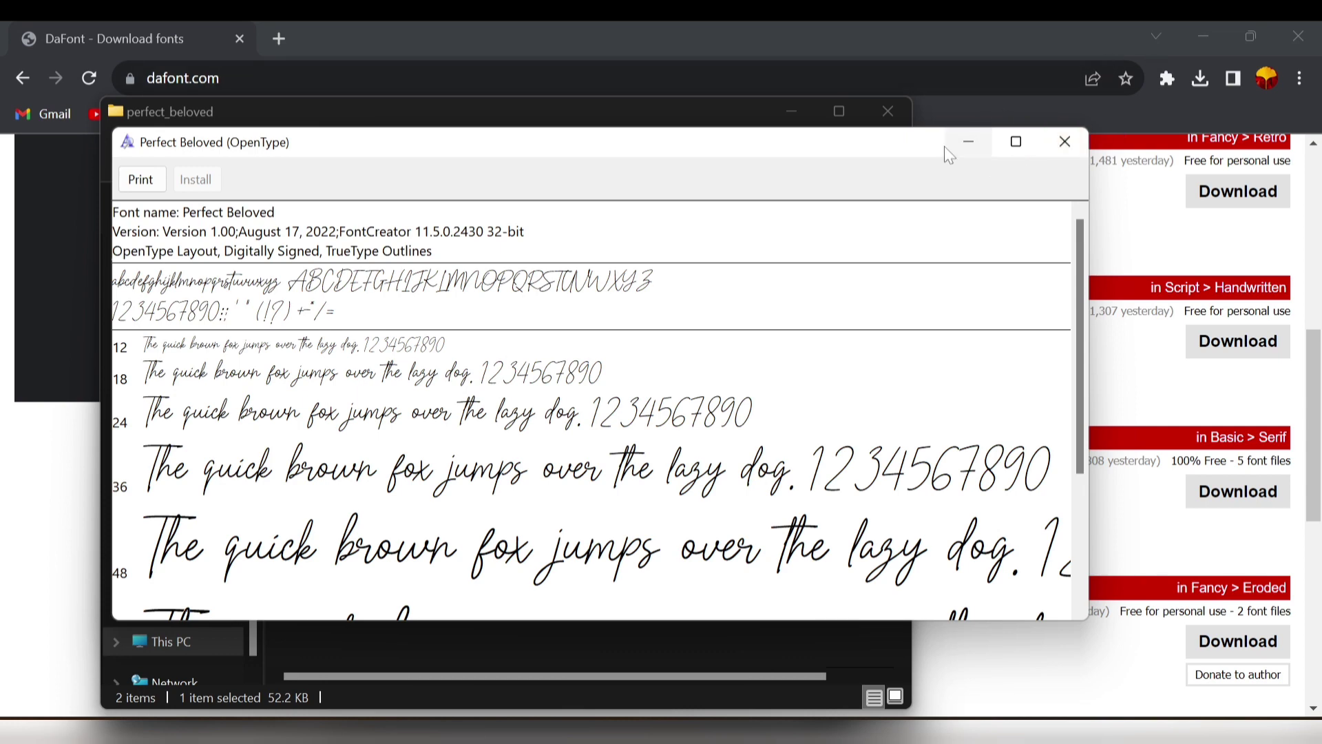
Minimize the font preview, the folder window and the browser to return to the desktop.
click(978, 140)
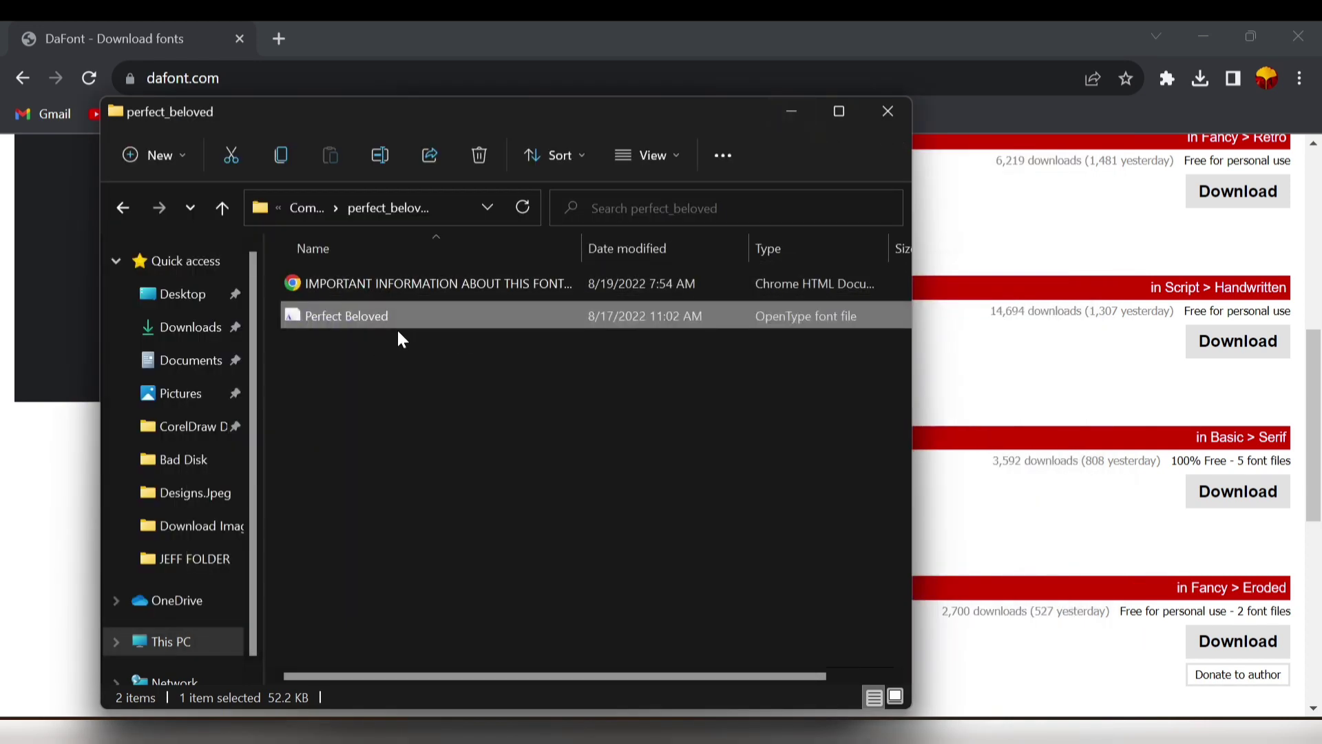
click(803, 104)
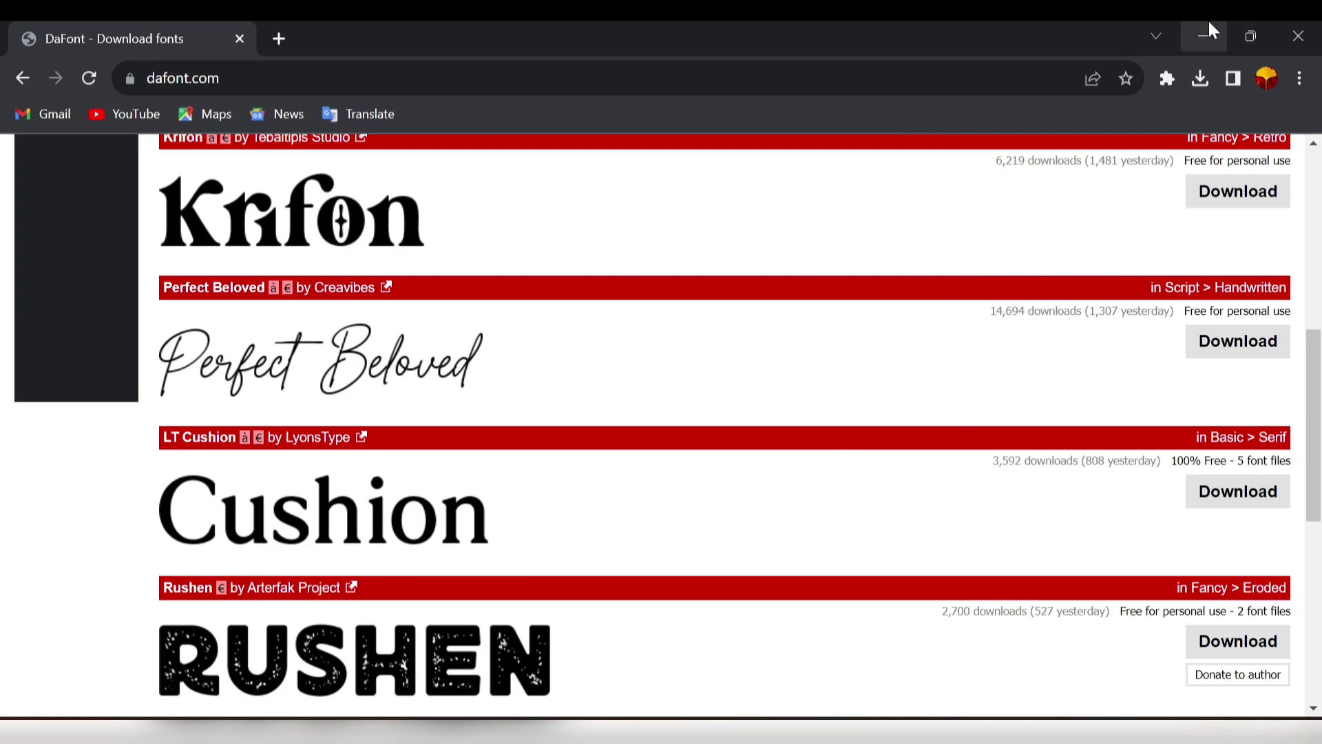
click(1202, 38)
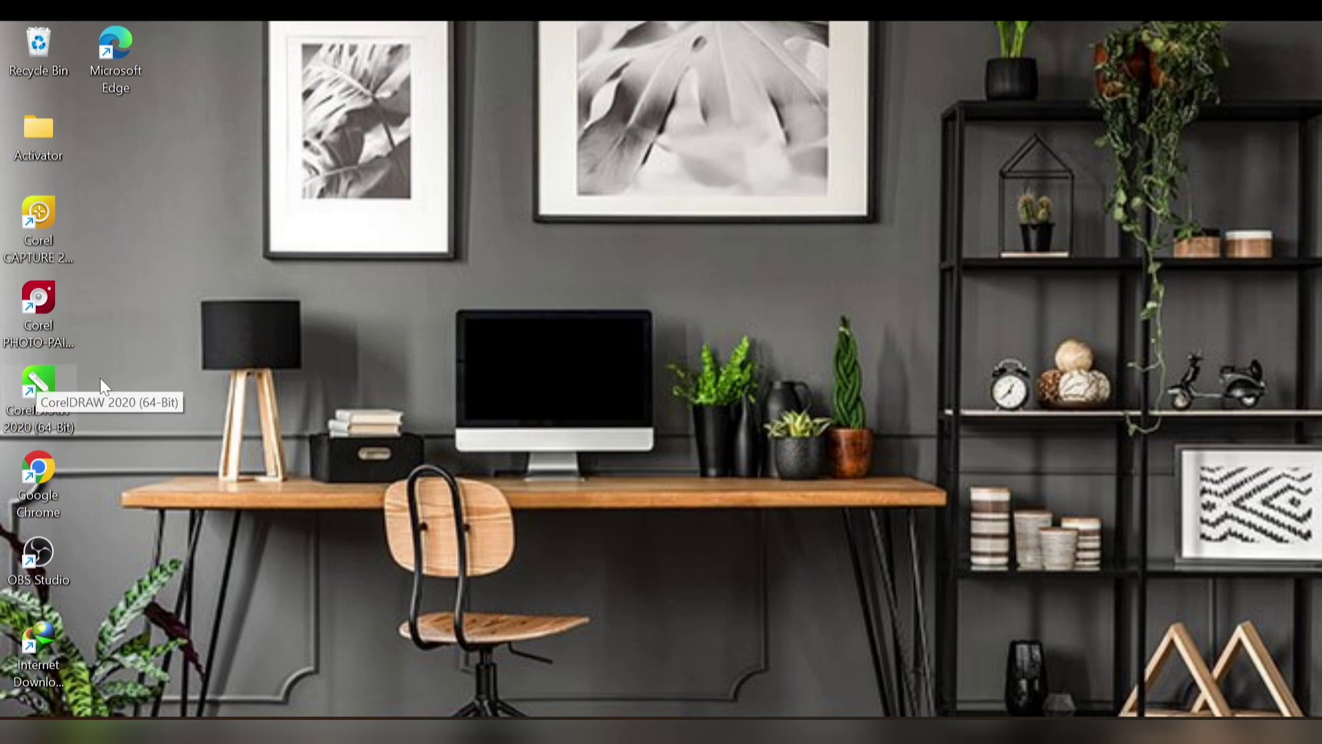
Launch CorelDRAW 2020 without opening the auto-backup file and create a new A5 portrait document in CMYK at 300 dpi.
double_click(35, 373)
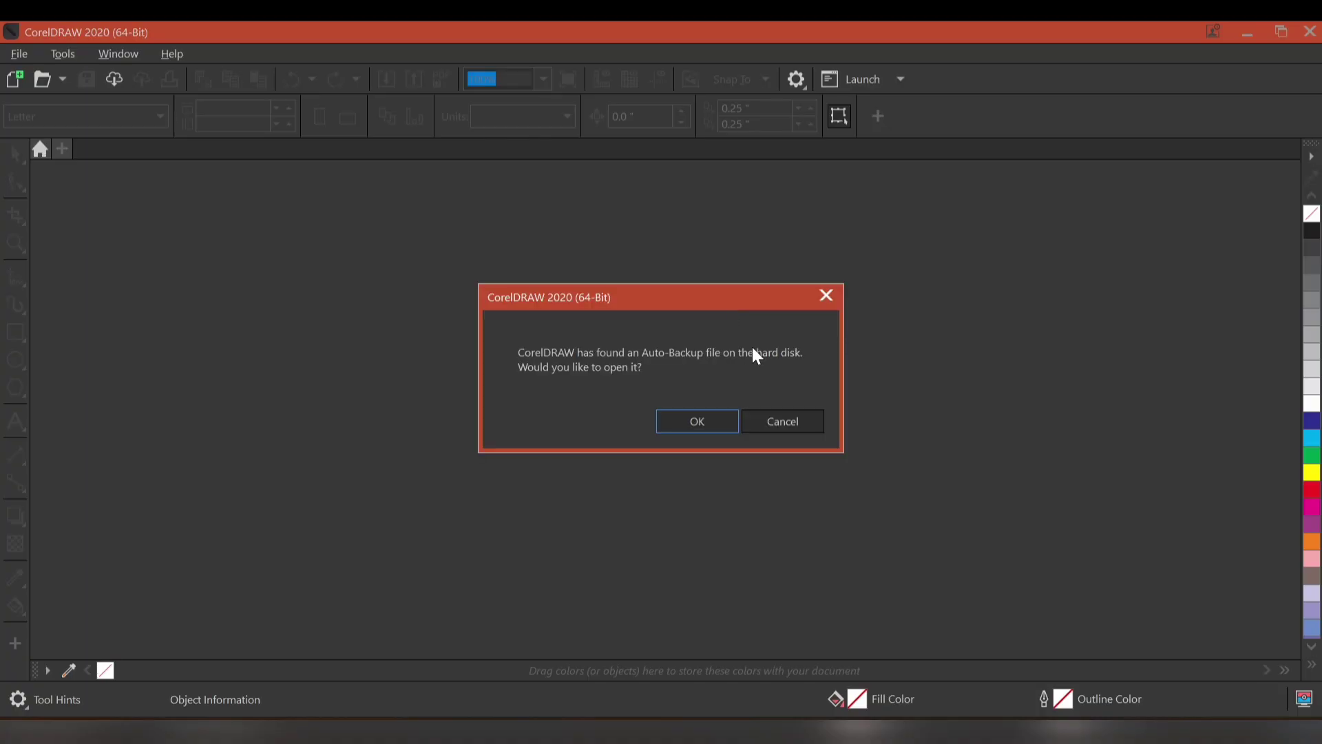
click(777, 421)
click(777, 421)
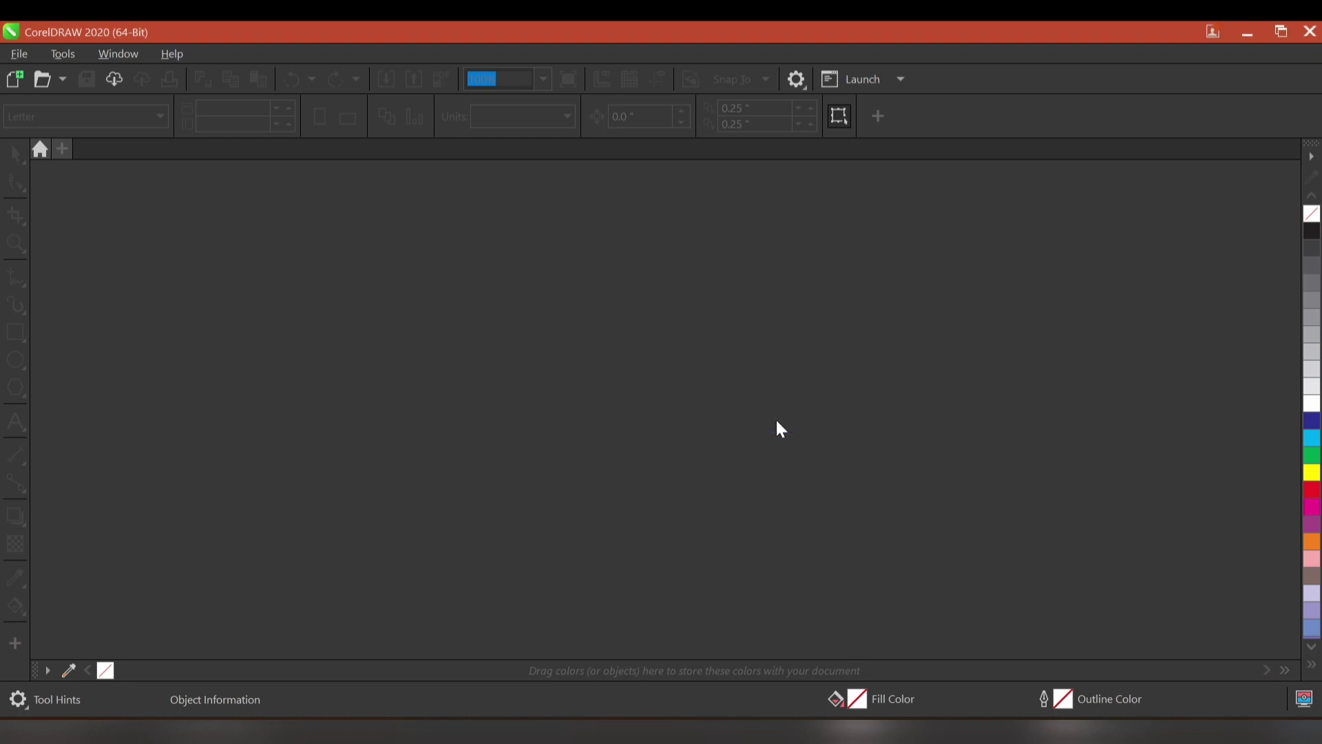
click(777, 423)
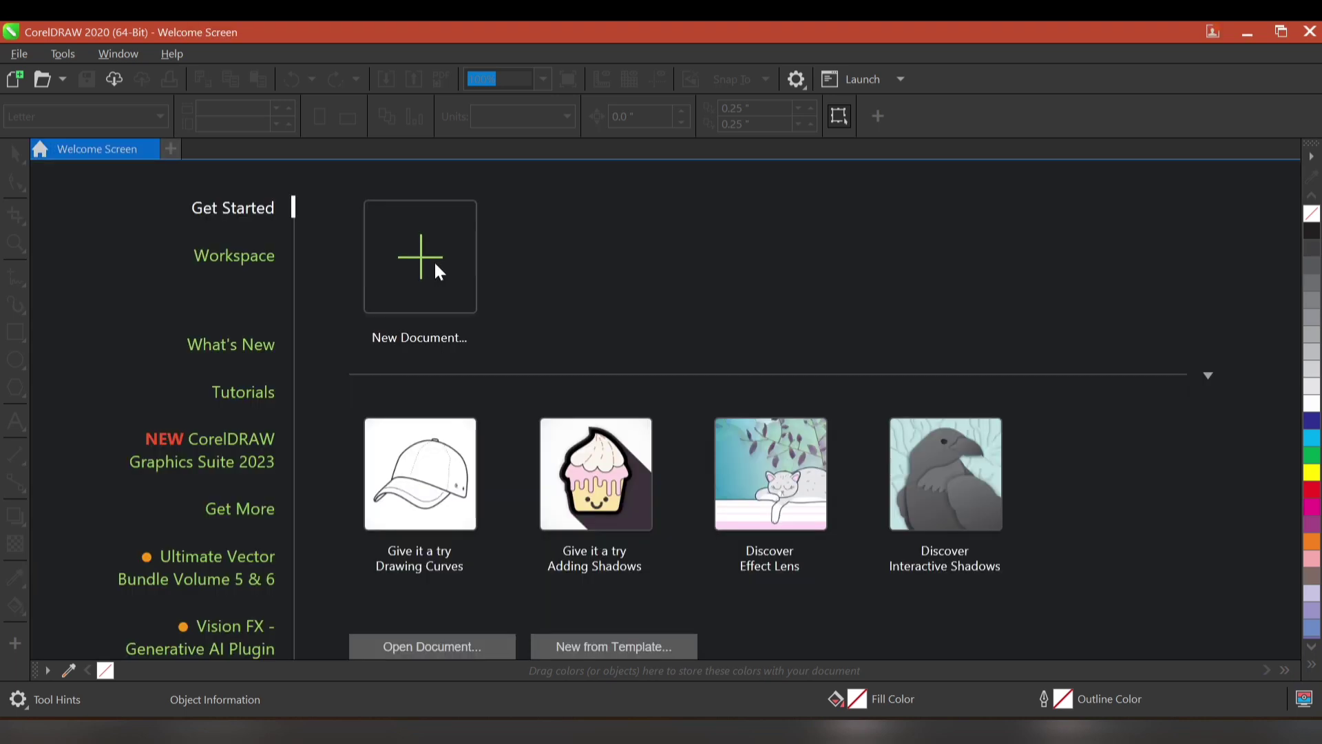
click(436, 267)
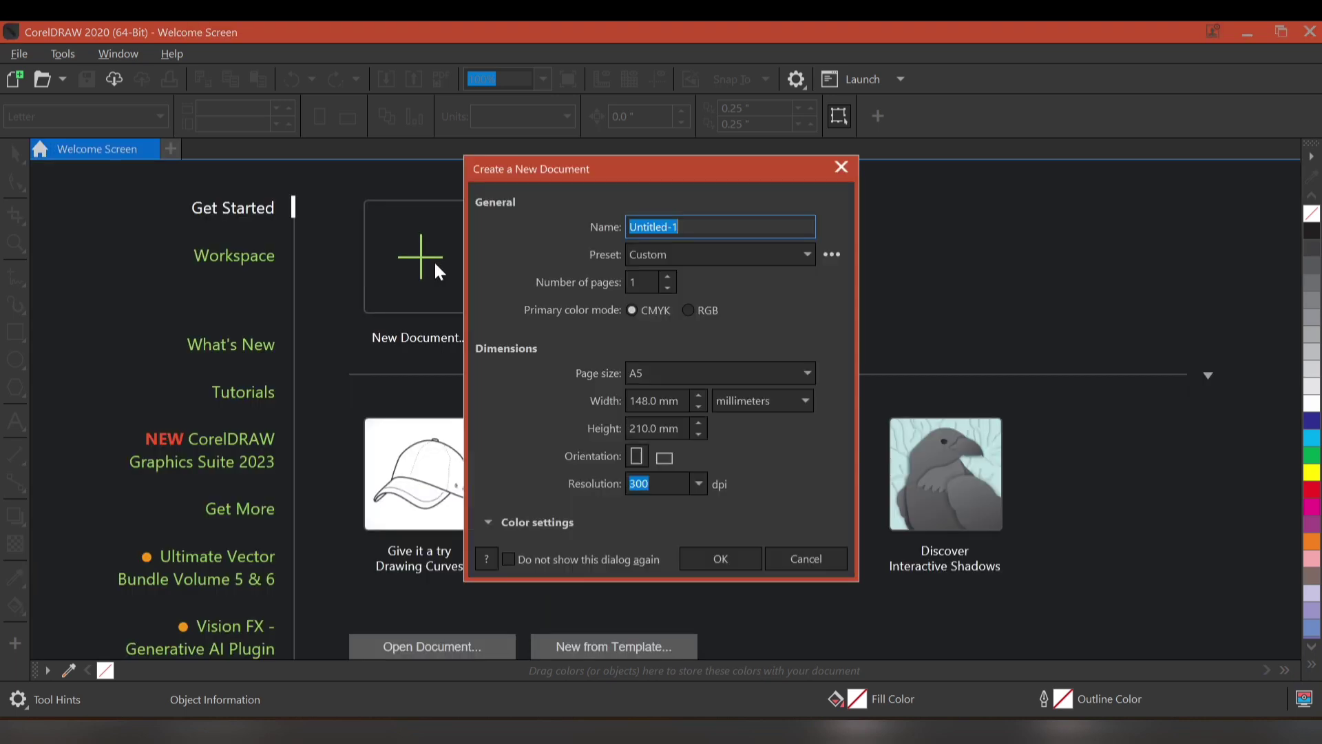
click(733, 568)
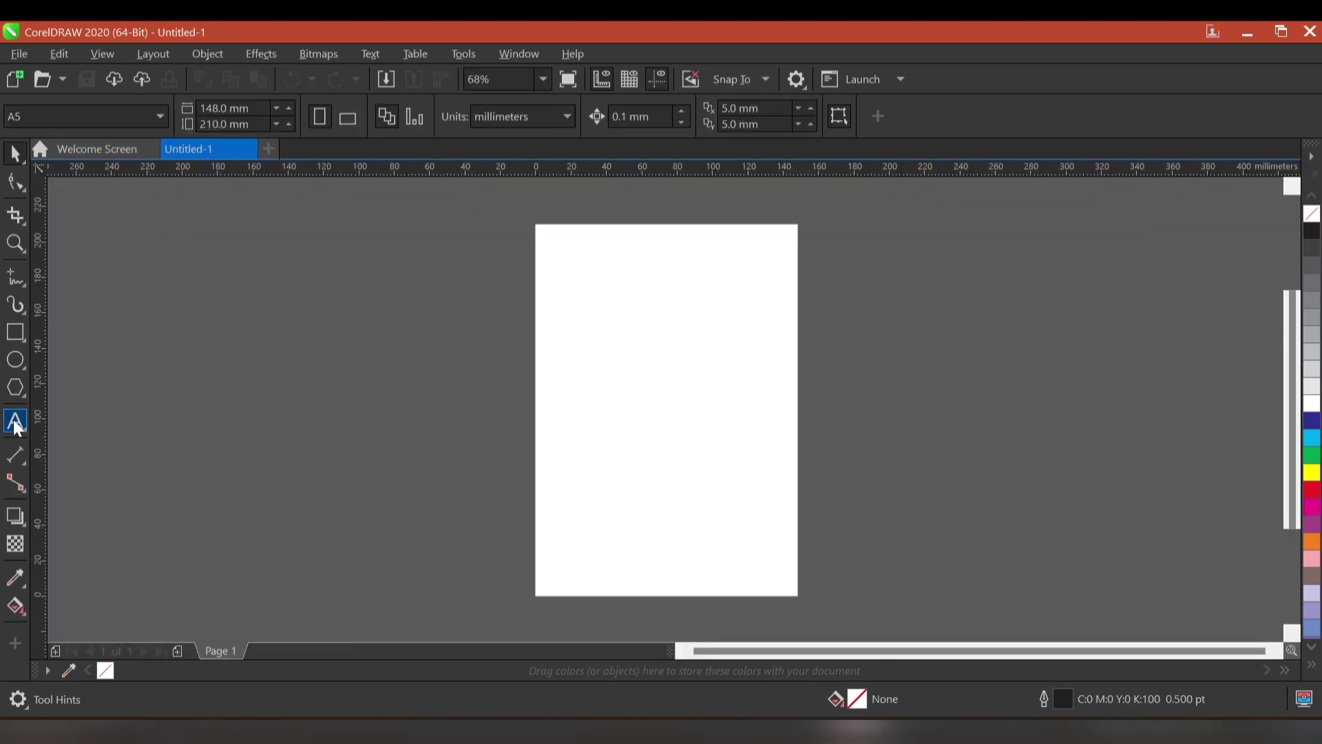
Add the artistic text "Youtube" on the pasteboard left of the page and set its font to Perfect Beloved.
click(18, 428)
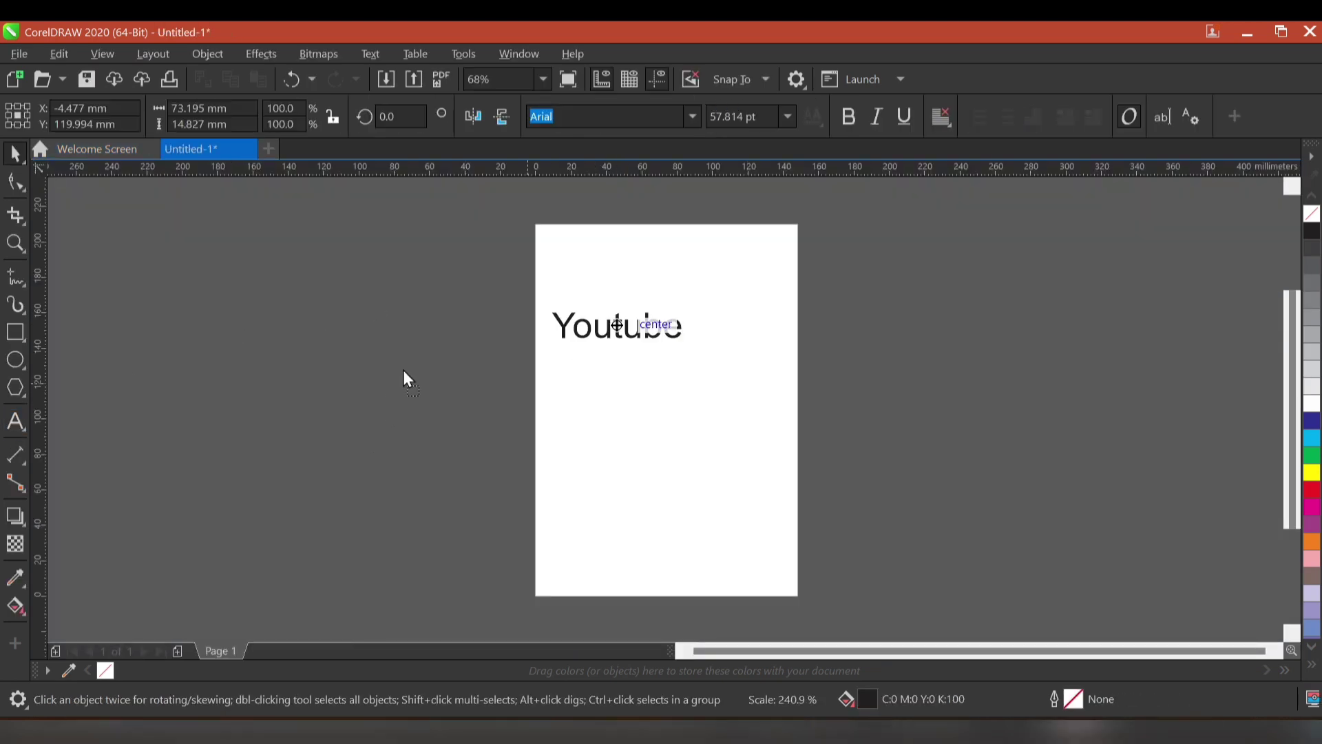
drag(615, 325, 413, 352)
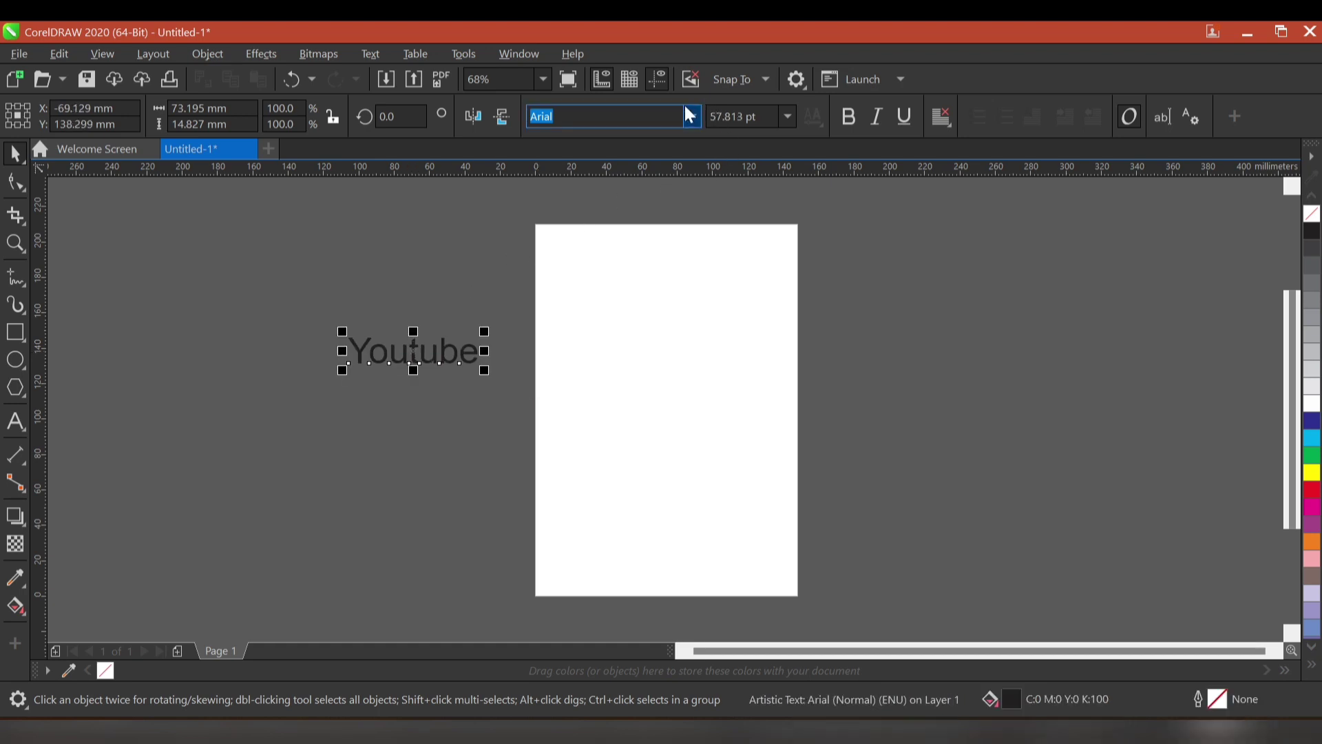
click(691, 115)
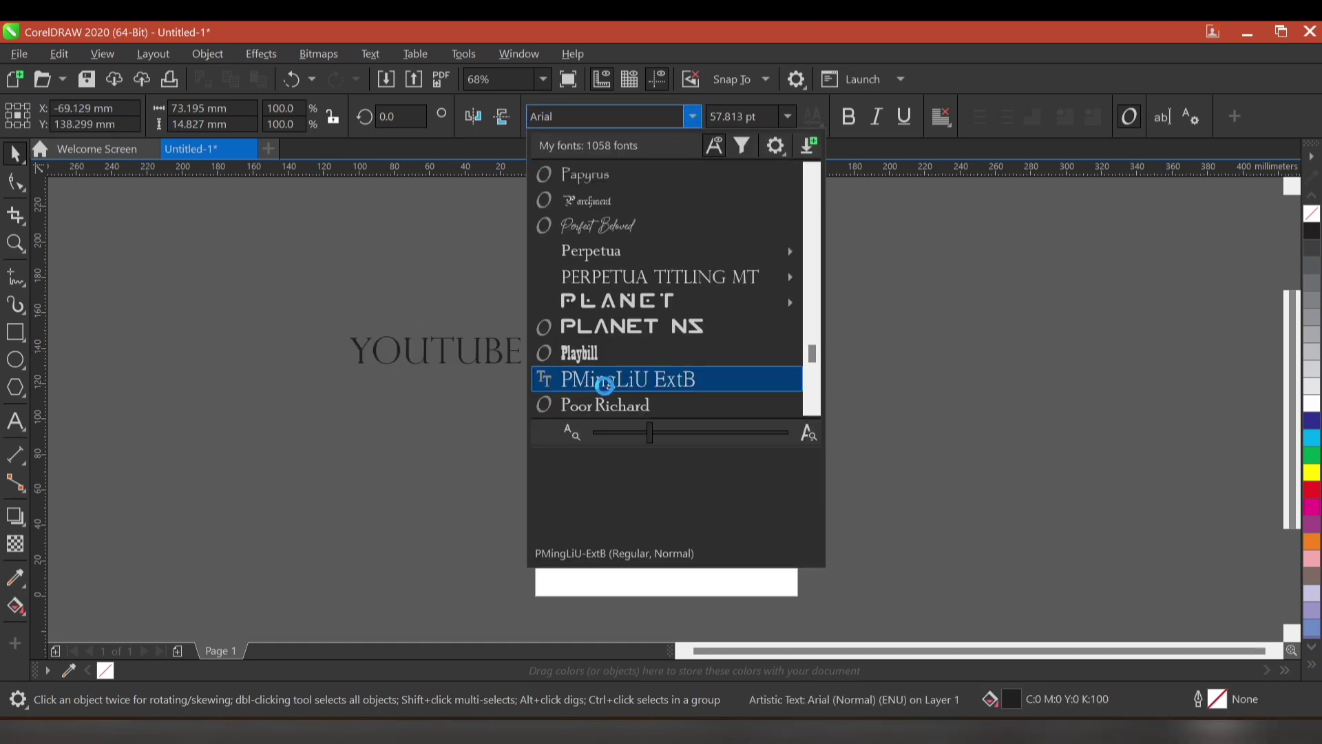
scroll(605, 371, up, 1)
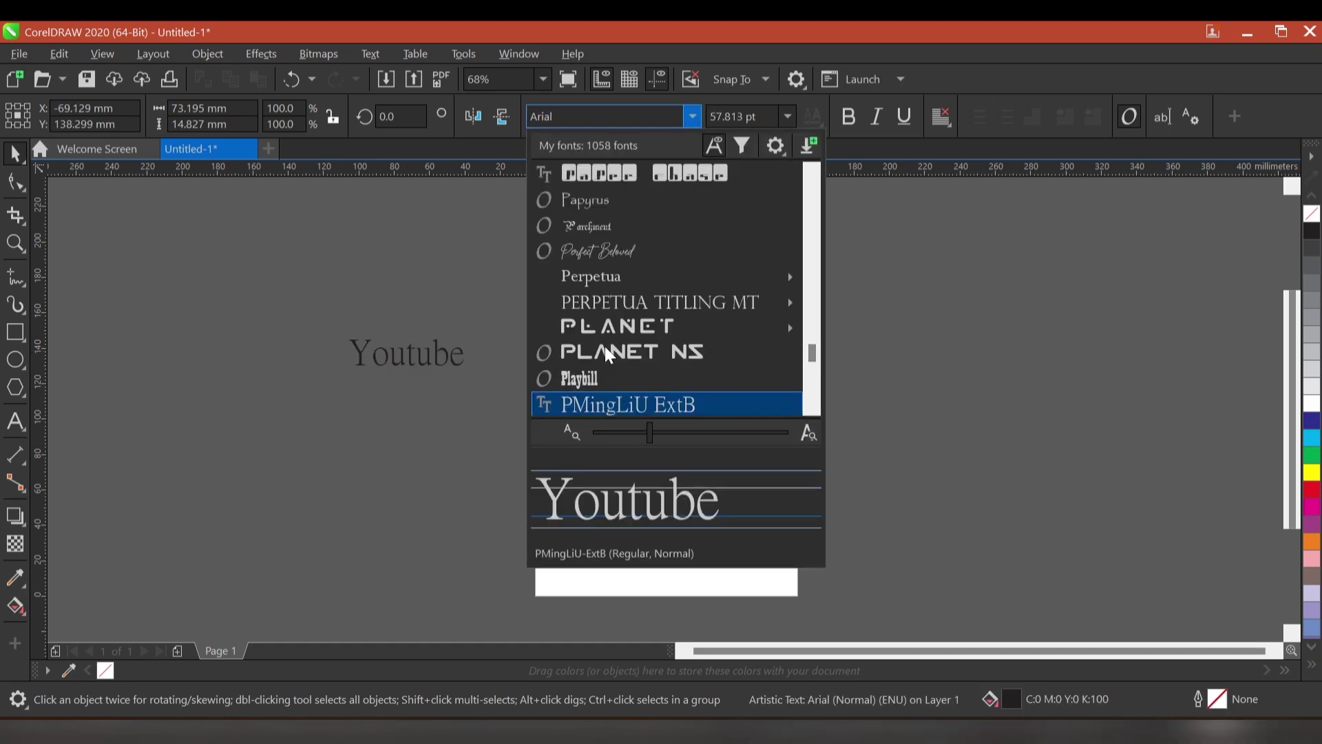
click(632, 251)
click(427, 350)
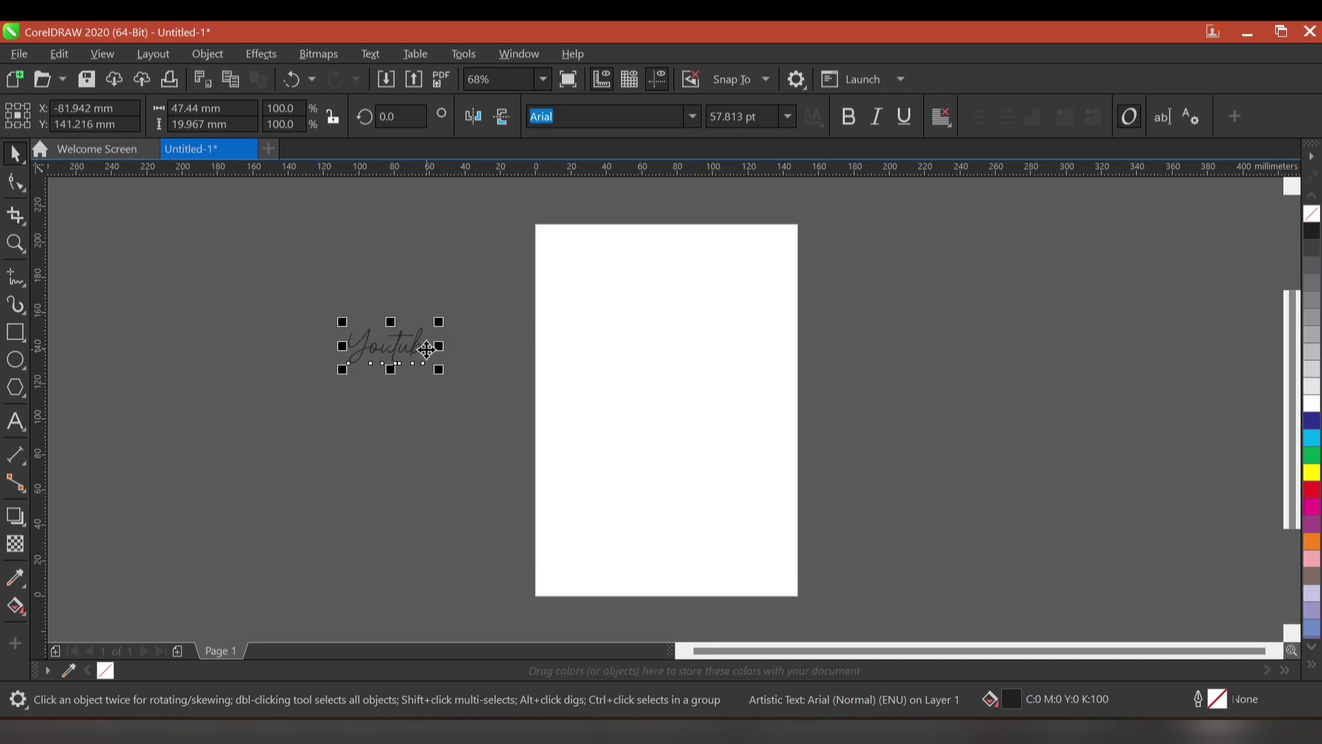
click(437, 489)
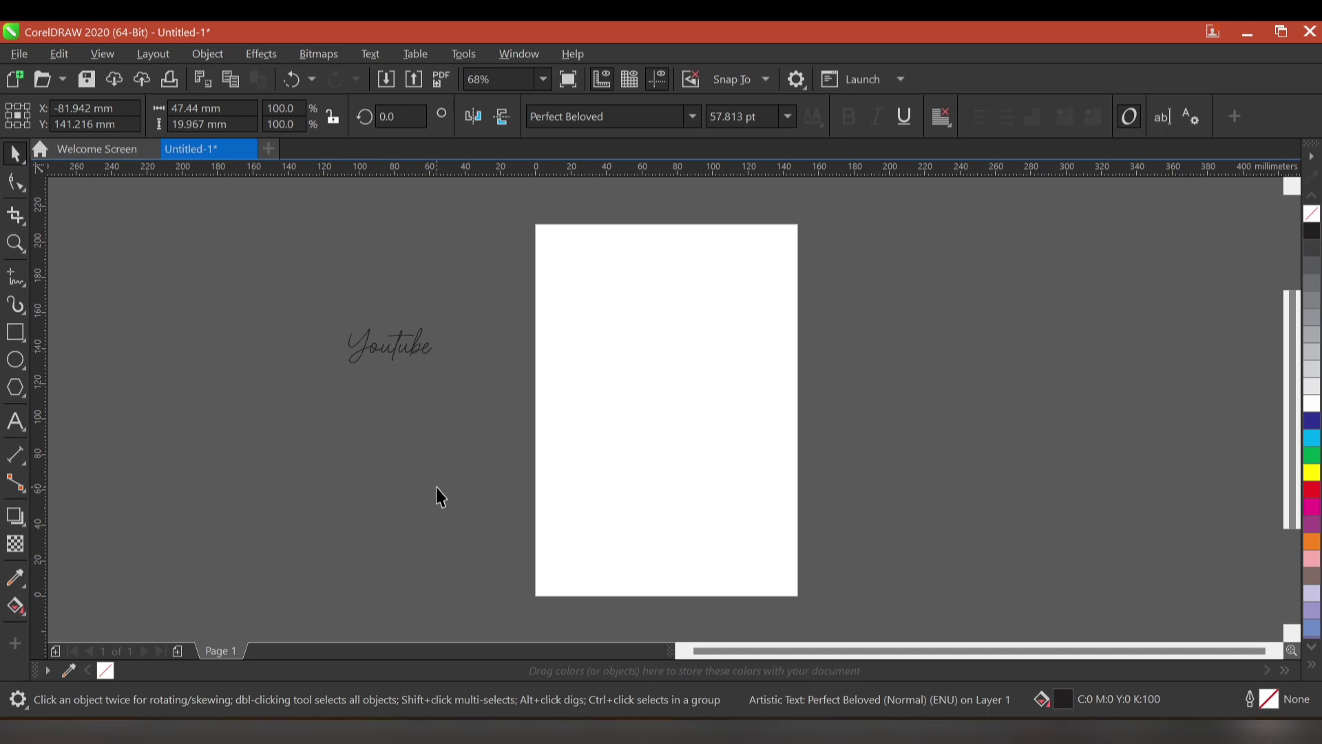